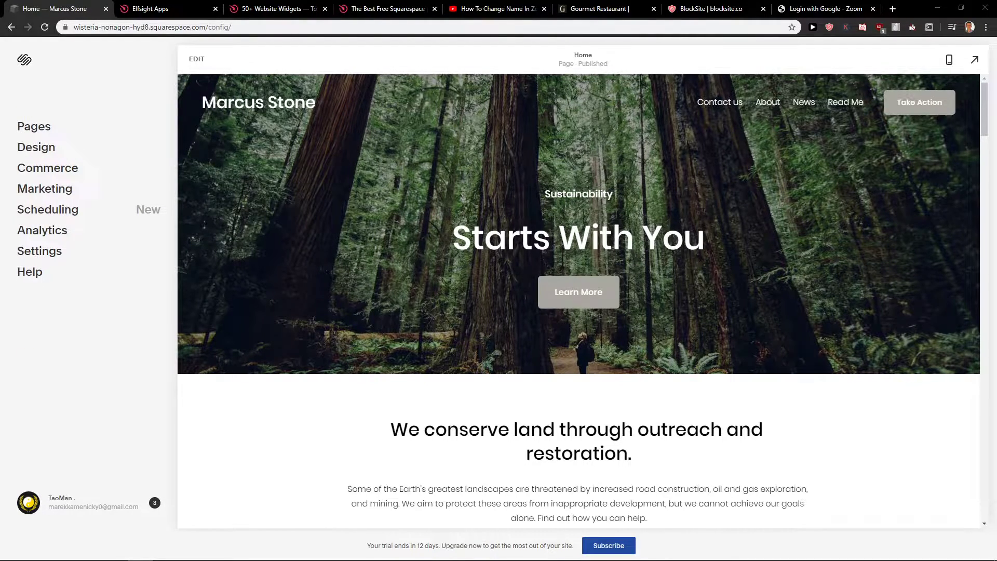
# Step: Open the account dashboard in a new tab and launch the clothing shop site's editor
pyautogui.click(21, 149)
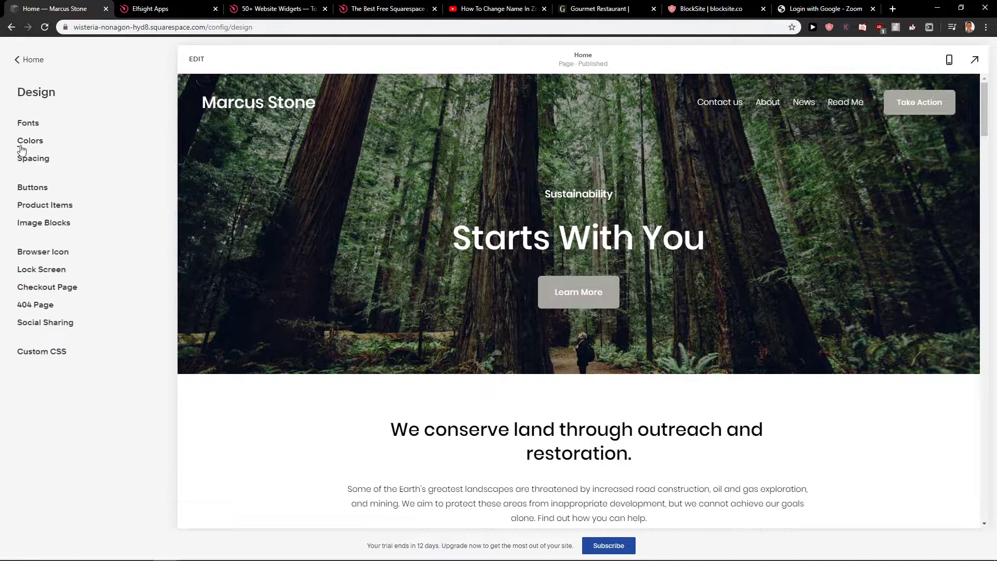
pyautogui.click(11, 60)
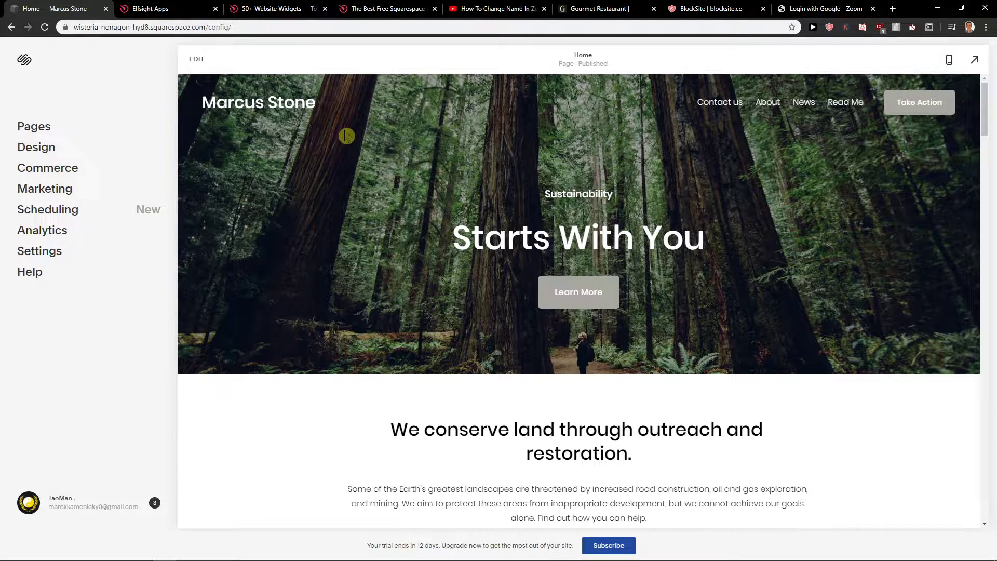
pyautogui.middleClick(25, 68)
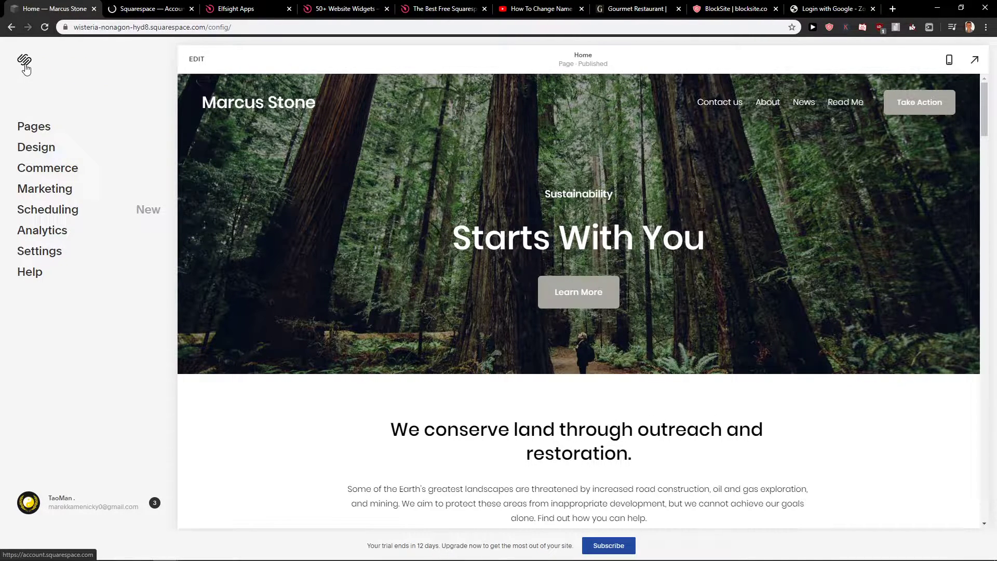
pyautogui.click(176, 8)
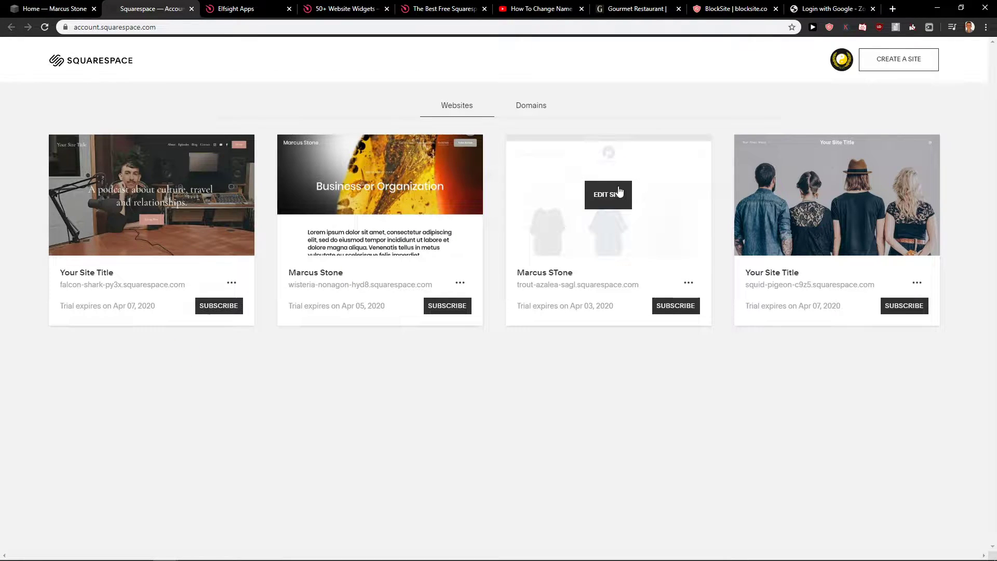
pyautogui.click(610, 197)
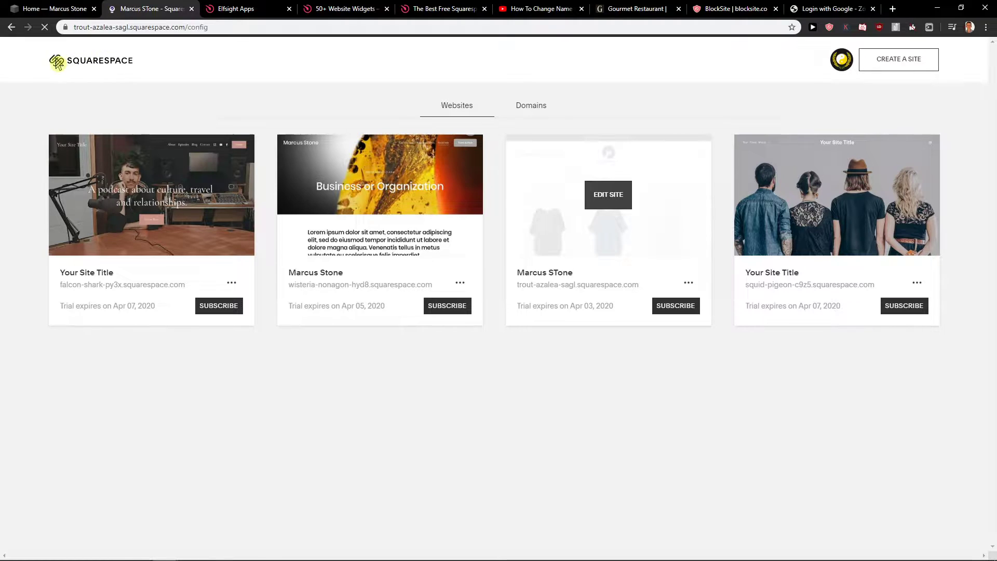
# Step: Compare the two site editors and check the details of the site expiring Apr 05
pyautogui.click(69, 7)
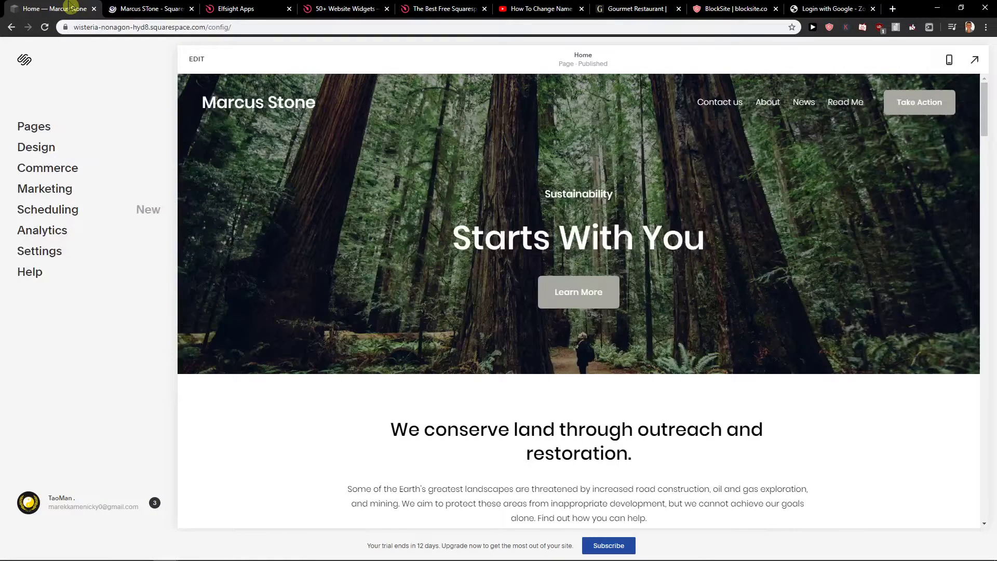
pyautogui.click(24, 61)
pyautogui.click(116, 9)
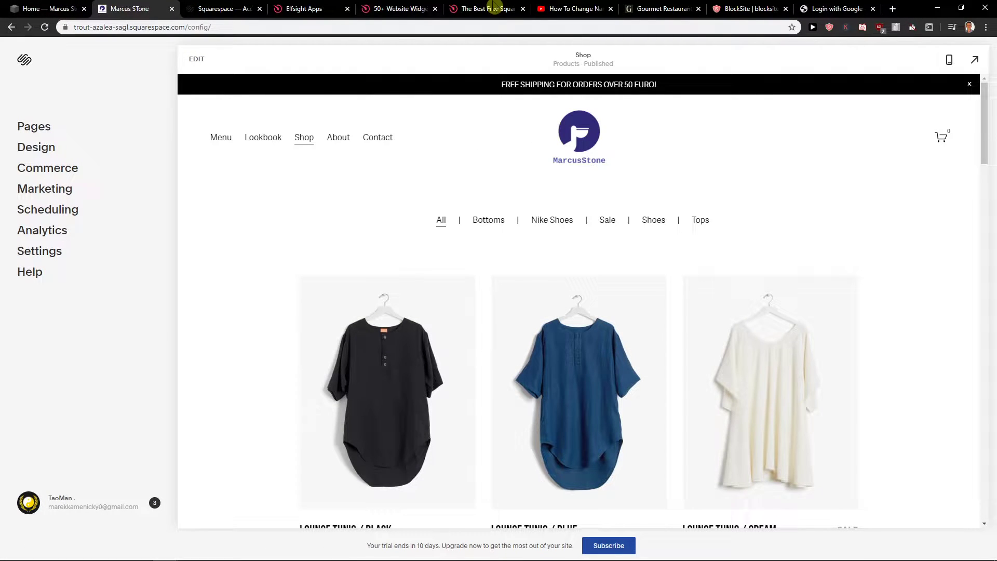
pyautogui.click(219, 8)
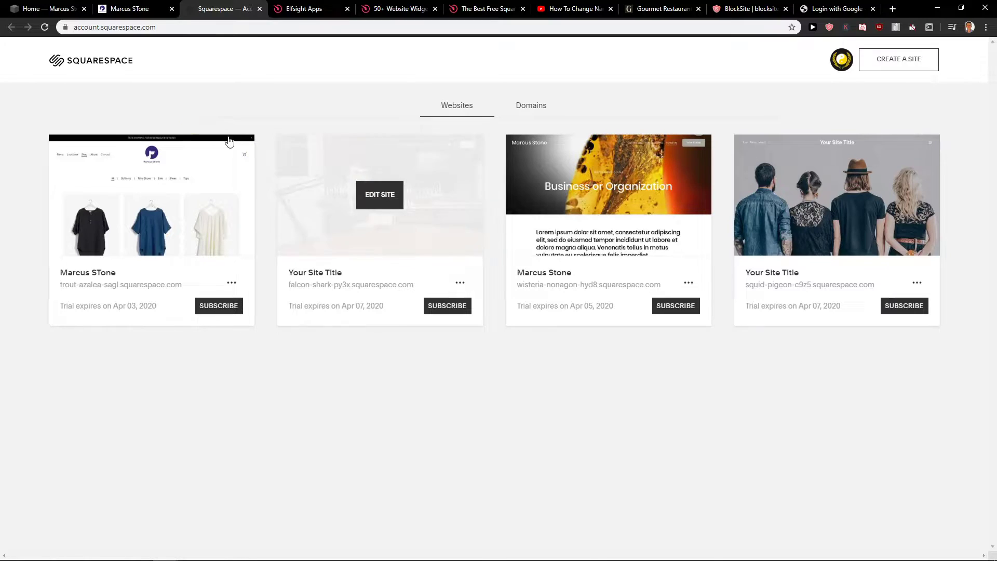
pyautogui.click(688, 283)
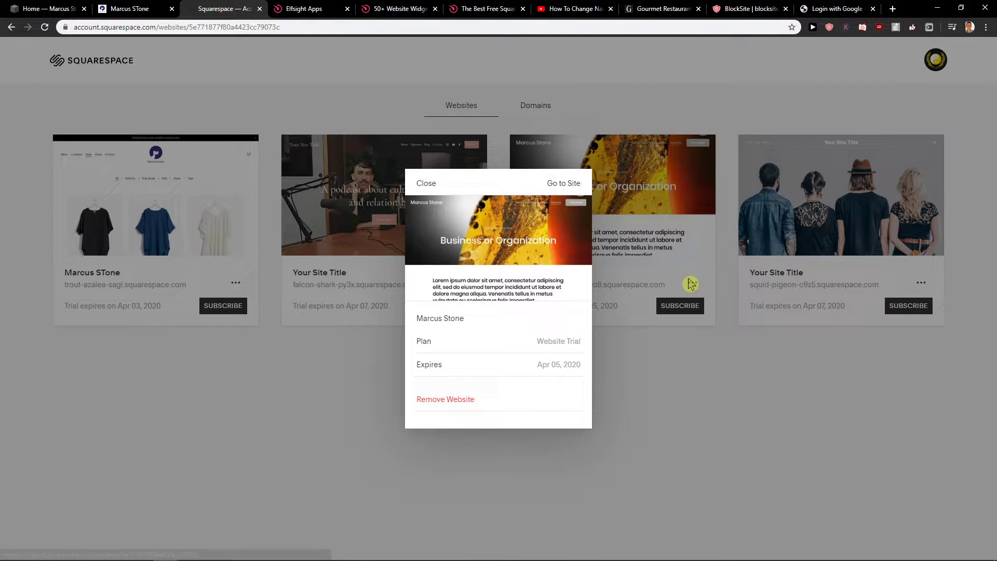
pyautogui.click(678, 397)
# Step: Switch between the forest and shop site editors, ending on the shop site's editor
pyautogui.click(130, 9)
pyautogui.click(49, 9)
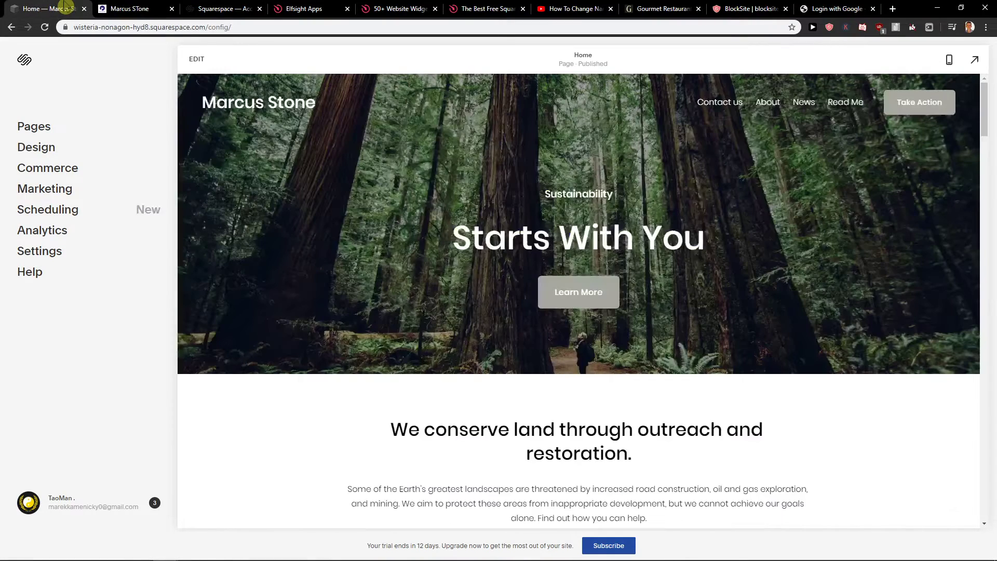
pyautogui.click(134, 7)
pyautogui.click(8, 7)
pyautogui.click(32, 126)
pyautogui.click(129, 8)
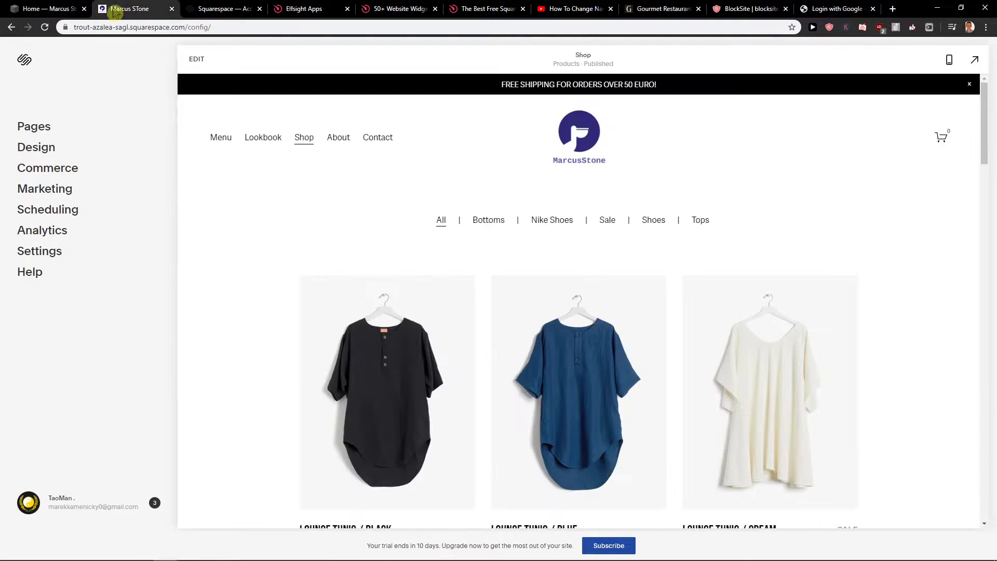
# Step: Open the shop site's Pages list and select its Menu page
pyautogui.click(44, 128)
pyautogui.scroll(-2, 382, 216)
pyautogui.scroll(2, 368, 211)
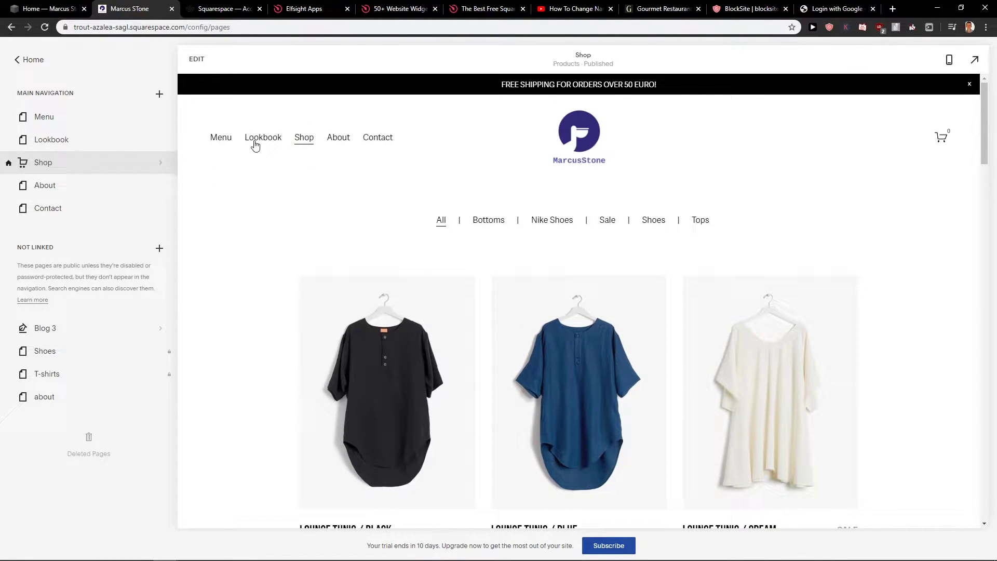
pyautogui.click(223, 138)
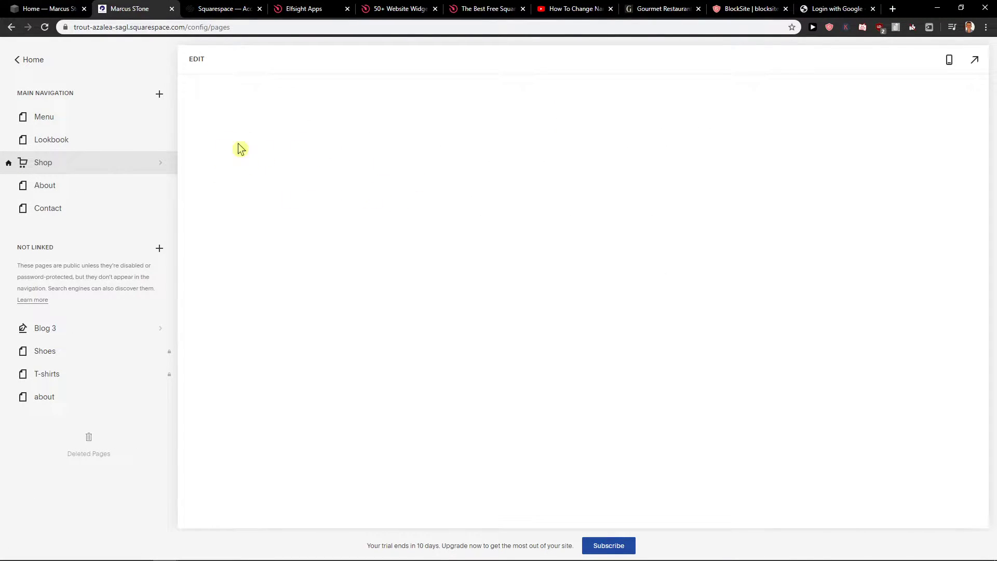
# Step: Compare the shop's Our Menu listings with the forest site's Home page, then return
pyautogui.click(32, 9)
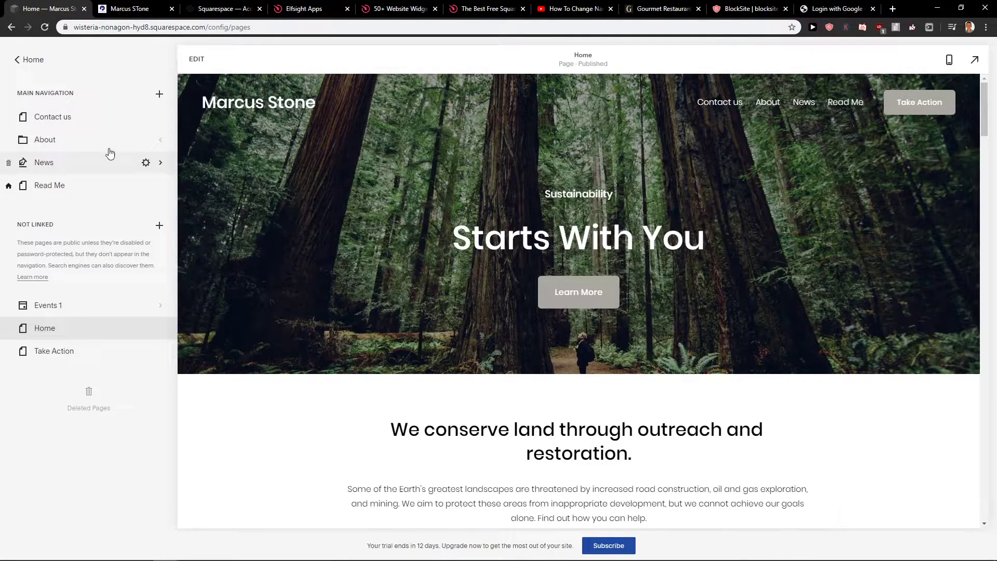
pyautogui.hotkey('ctrl', 'Tab')
pyautogui.scroll(-5, 320, 241)
pyautogui.scroll(5, 328, 243)
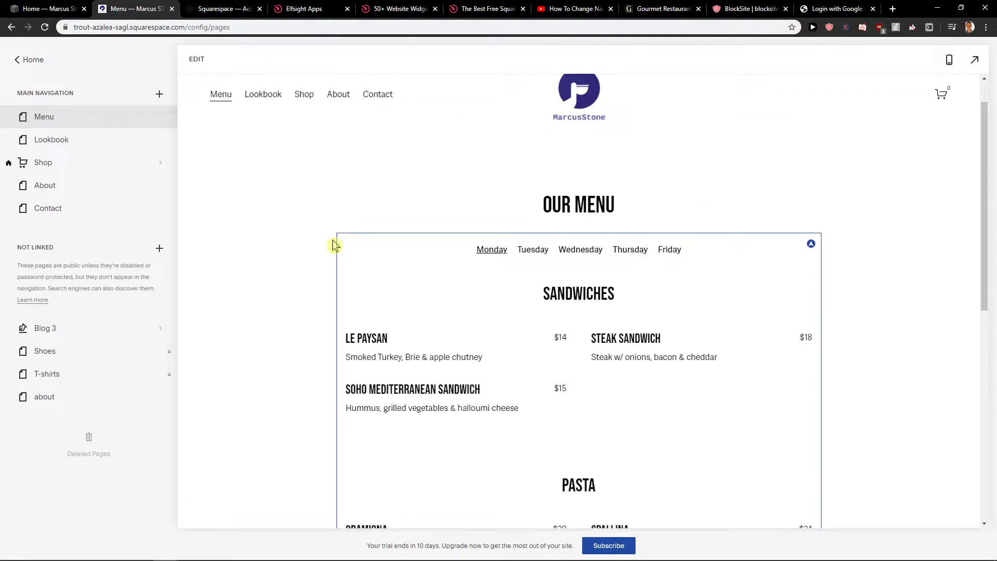
pyautogui.scroll(-4, 528, 251)
pyautogui.scroll(3, 572, 250)
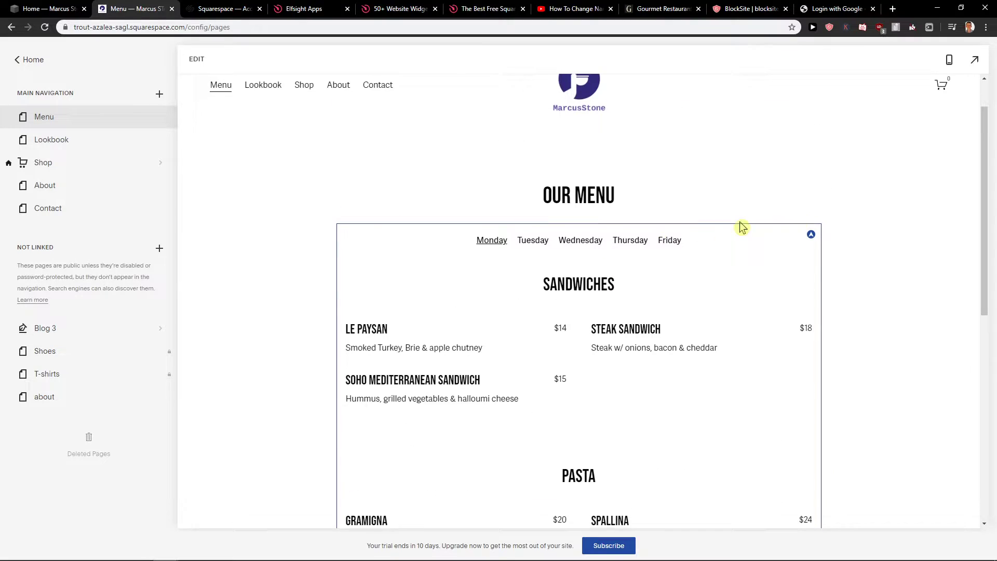
pyautogui.click(43, 6)
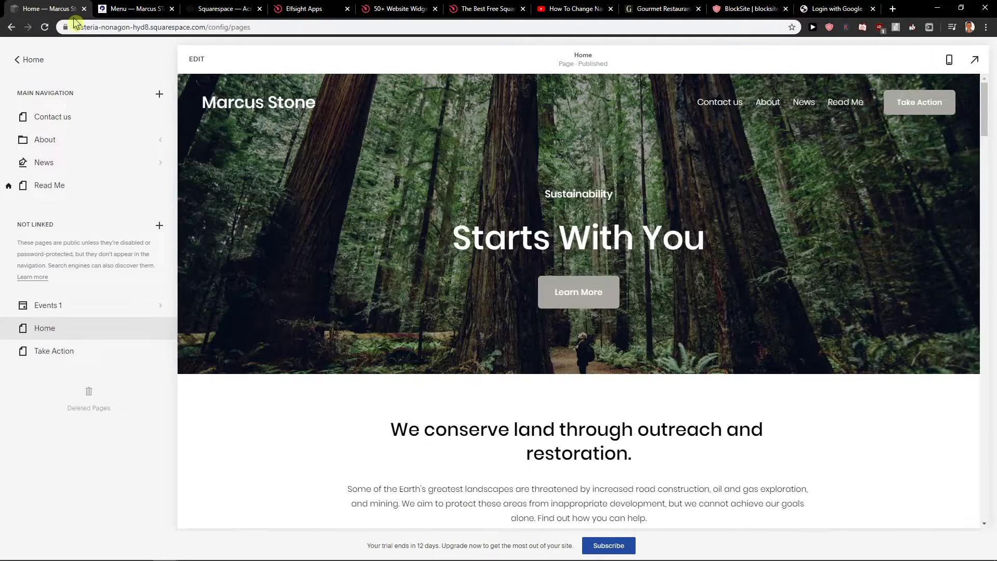
pyautogui.hotkey('ctrl', 'Tab')
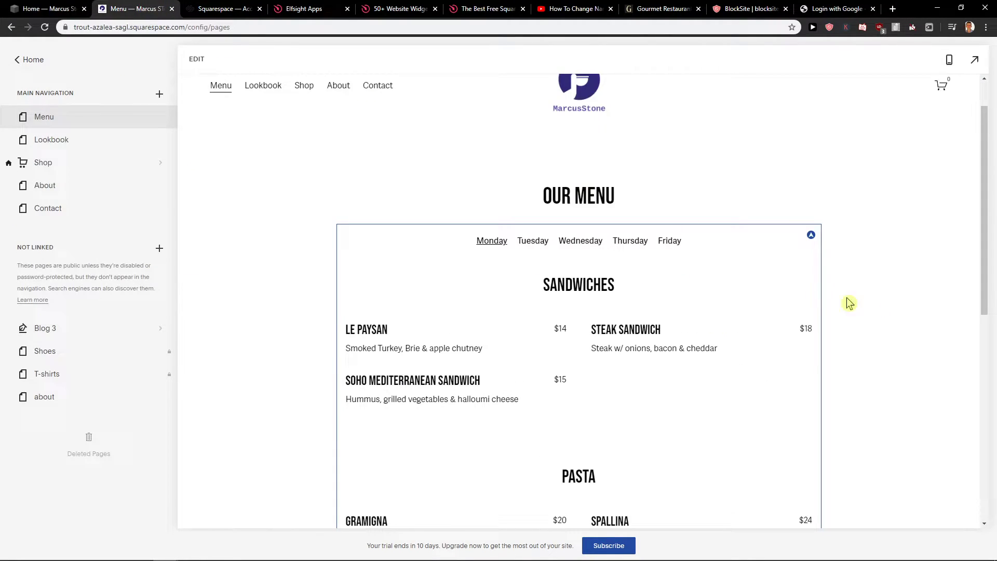
pyautogui.moveTo(155, 122)
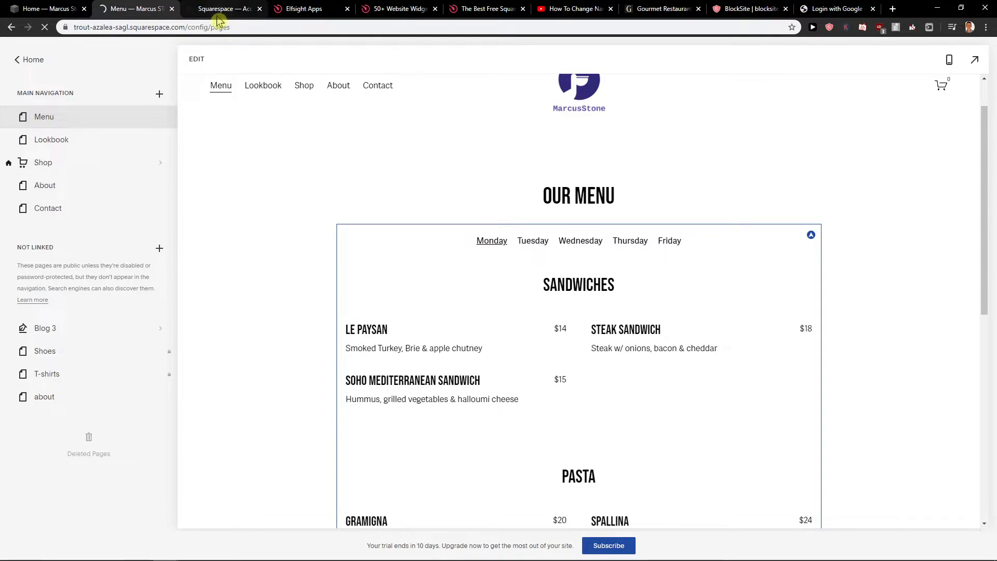
# Step: Close the account dashboard tab, reload the forest editor, and return to the shop's Menu page
pyautogui.click(55, 9)
pyautogui.click(147, 6)
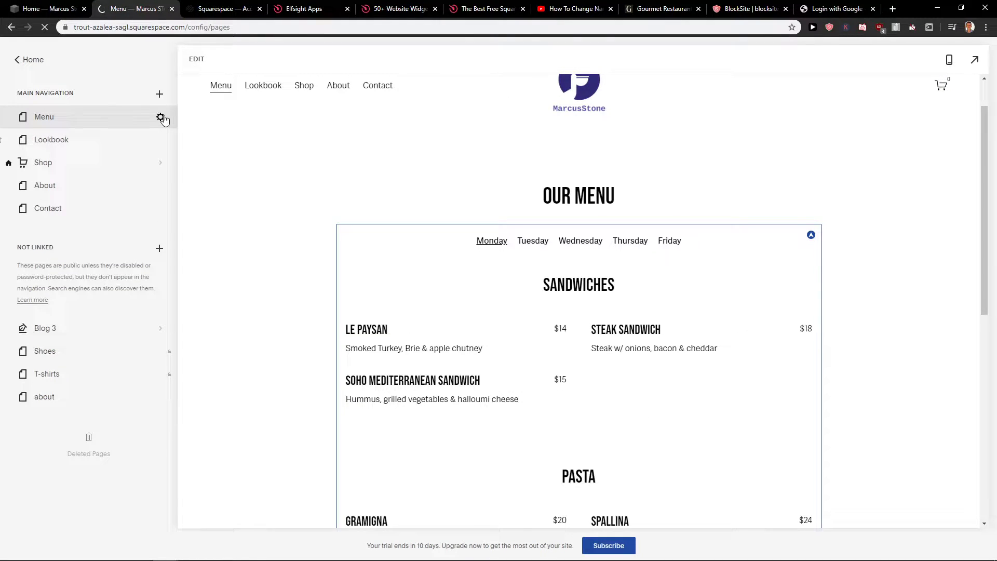
pyautogui.click(263, 14)
pyautogui.click(260, 9)
pyautogui.click(52, 9)
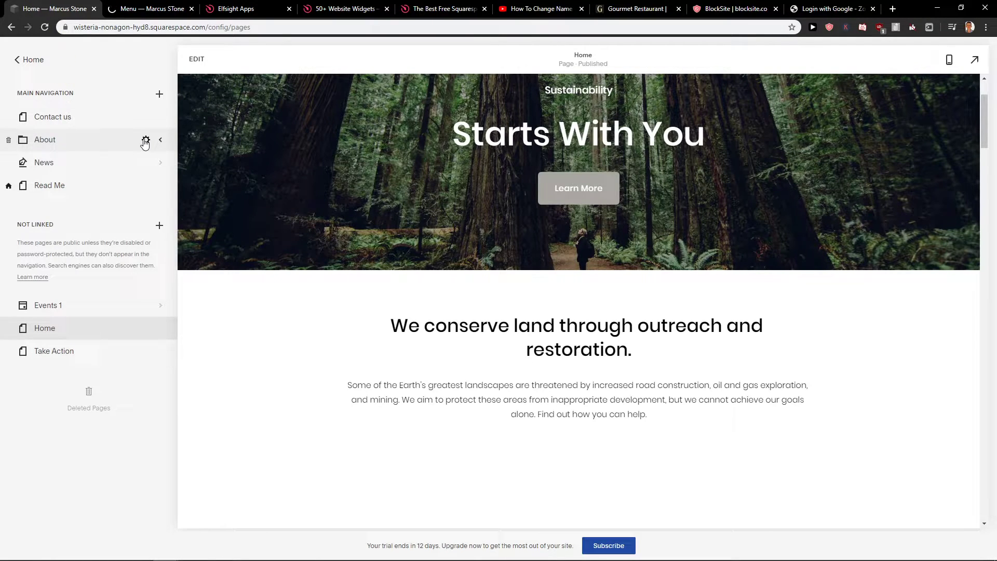
pyautogui.click(145, 140)
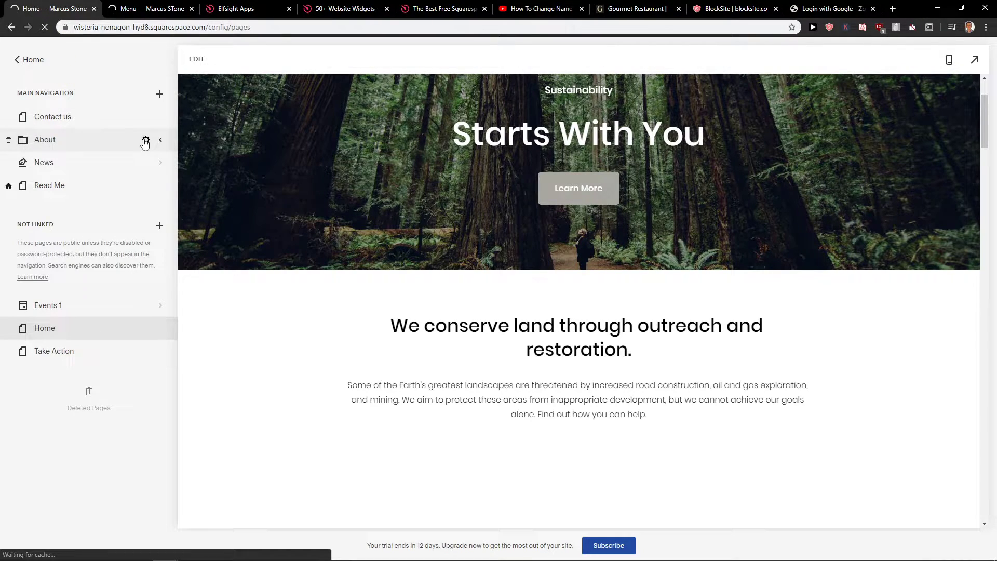
pyautogui.click(135, 8)
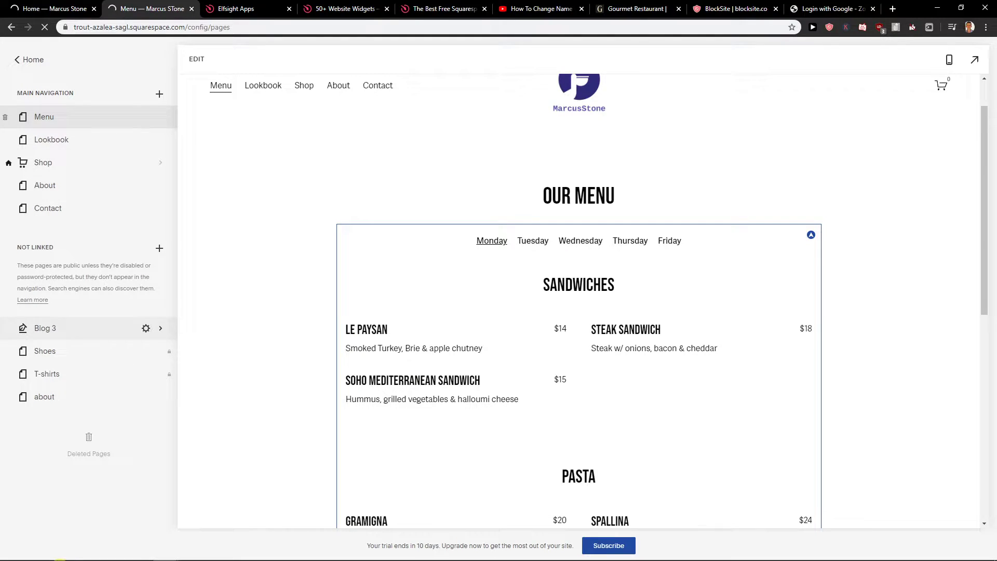
pyautogui.moveTo(174, 558)
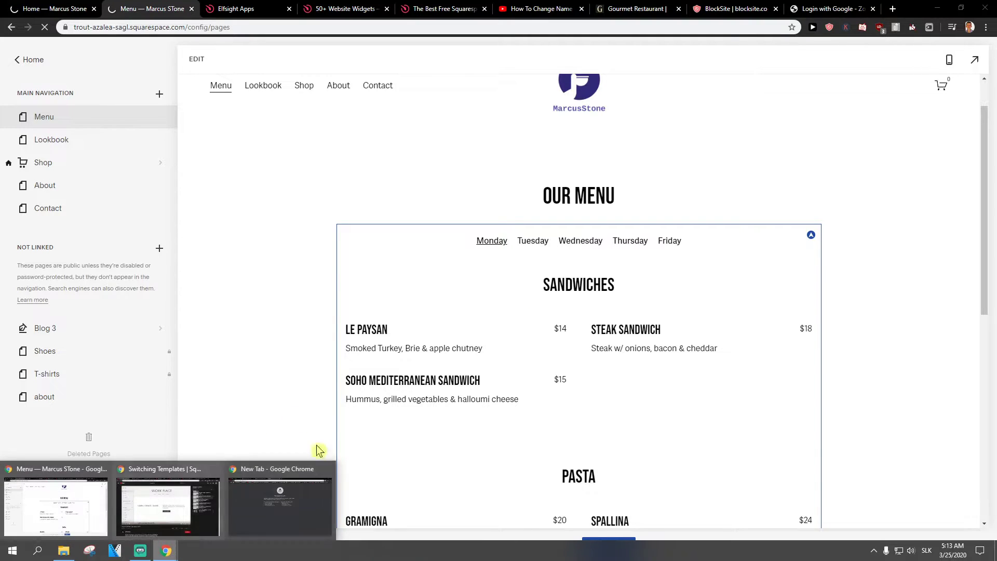
# Step: Load squarespace.com in a new, smaller Chrome window over the editor
pyautogui.click(892, 9)
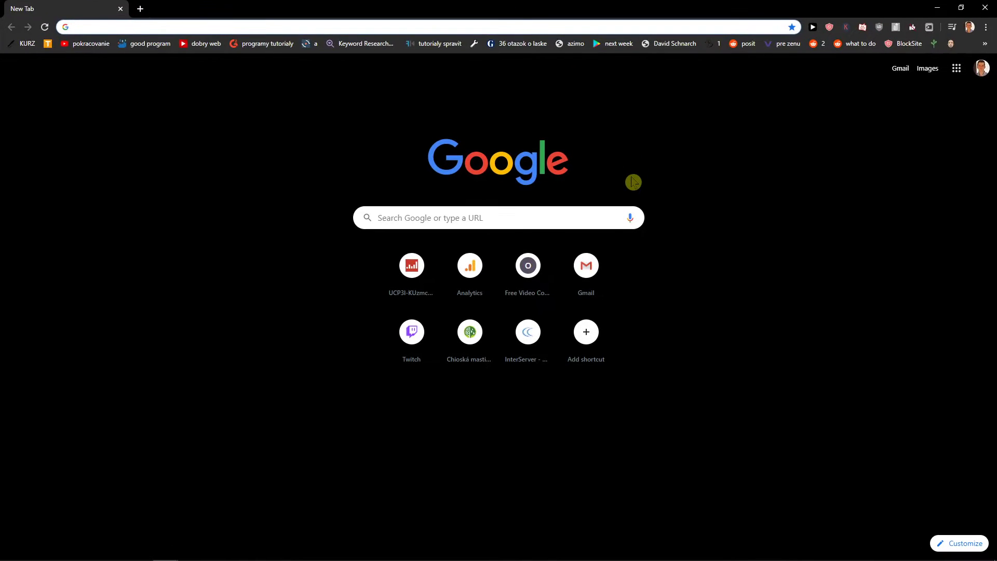
pyautogui.write('squ')
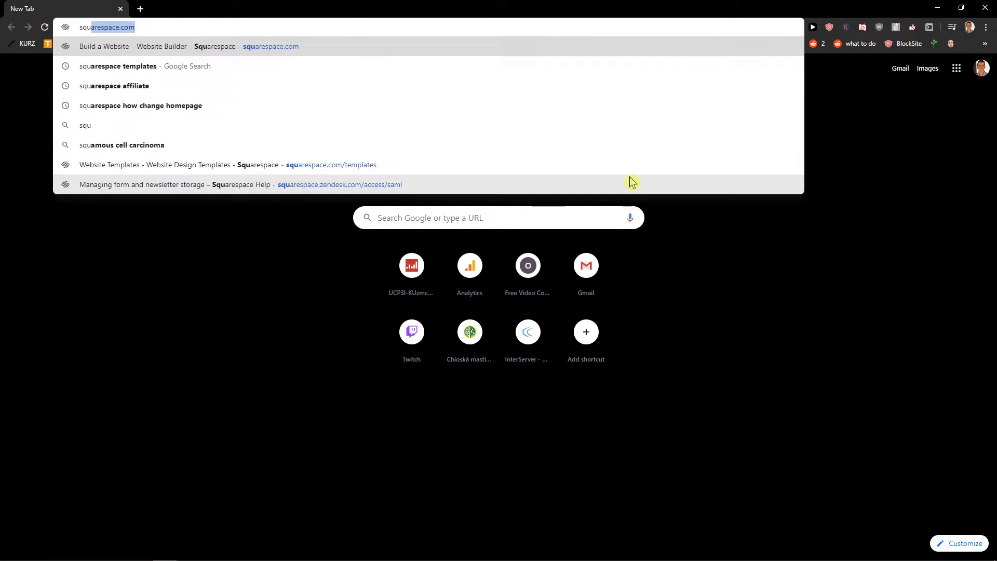
pyautogui.press('Return')
pyautogui.moveTo(298, 7); pyautogui.dragTo(340, 49)
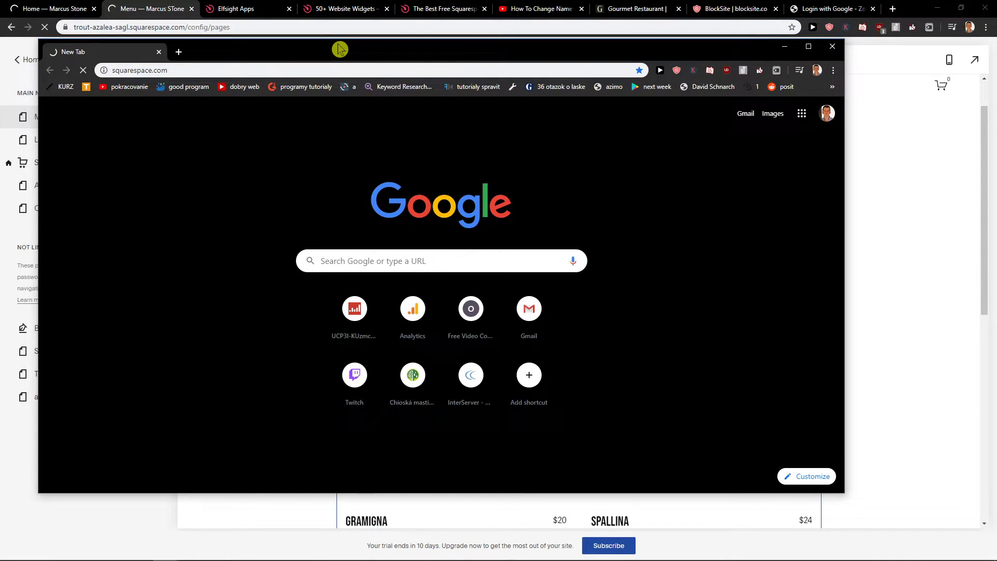
# Step: Minimize the extra browser window and bring up the shop site's Menu page in the preview
pyautogui.click(786, 46)
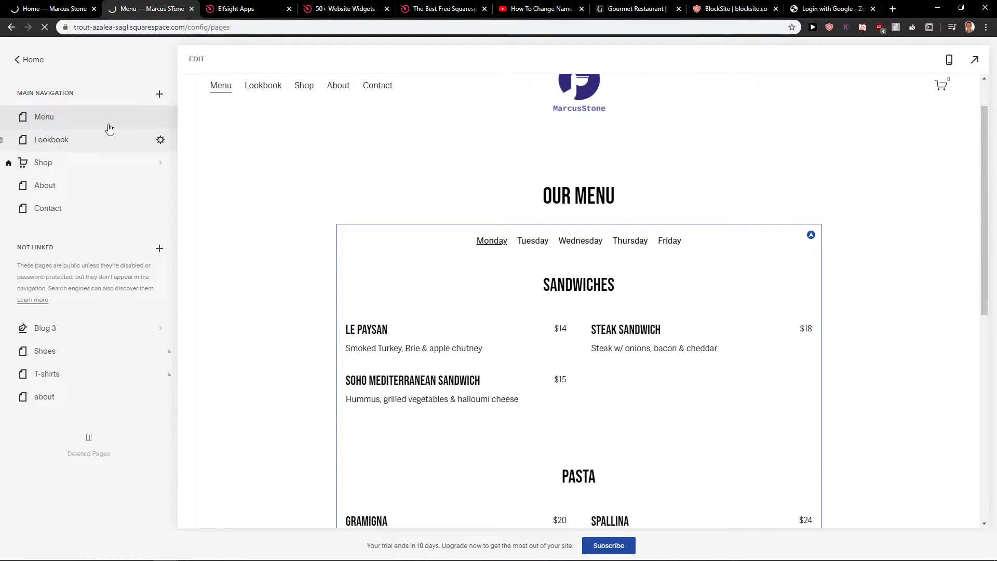
pyautogui.click(62, 141)
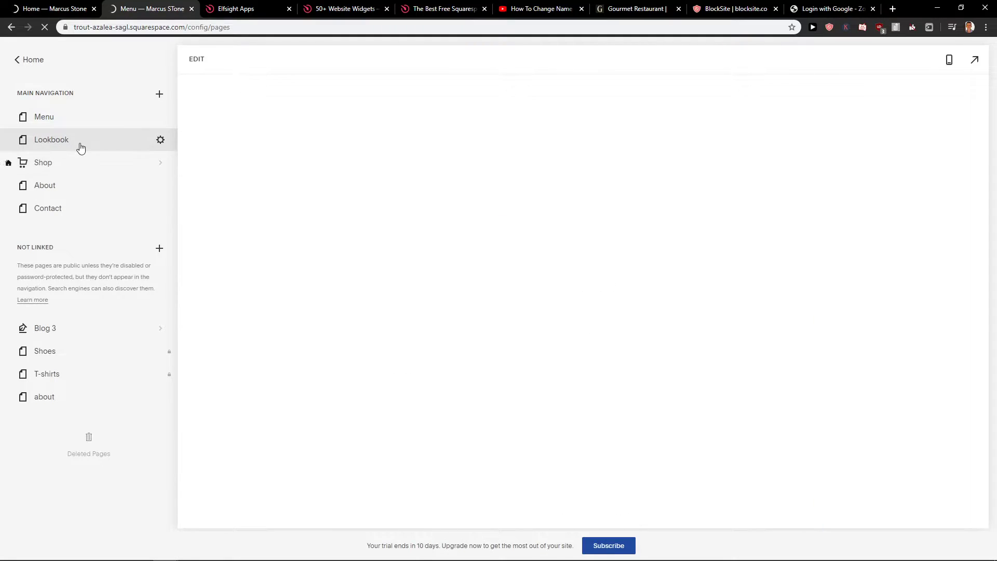
pyautogui.click(98, 122)
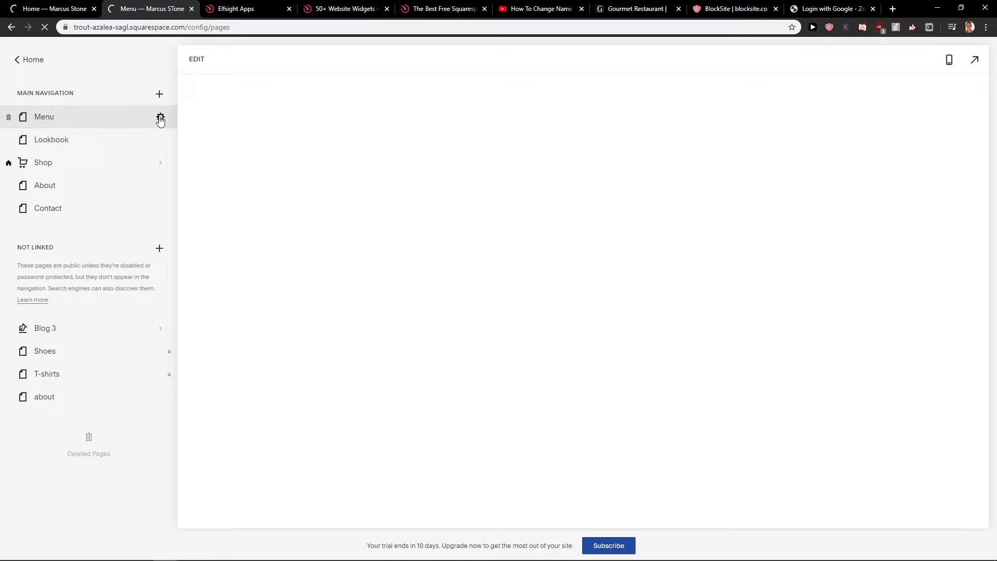
pyautogui.hotkey('alt', 'Tab')
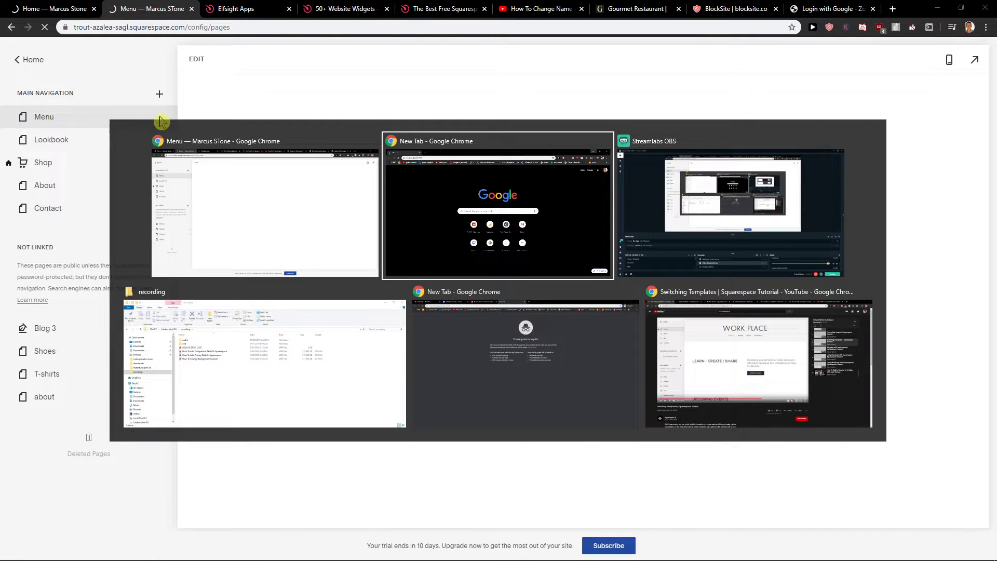
pyautogui.hotkey('alt', 'Tab')
pyautogui.hotkey('alt', 'Tab')
pyautogui.hotkey('alt', 'Tab')
pyautogui.hotkey('alt', 'Tab')
pyautogui.hotkey('alt', 'Tab')
pyautogui.hotkey('alt', 'Tab')
pyautogui.hotkey('alt', 'Tab')
pyautogui.hotkey('alt', 'Tab')
pyautogui.hotkey('alt', 'Tab')
pyautogui.hotkey('alt', 'Tab')
pyautogui.hotkey('alt', 'Tab')
pyautogui.hotkey('alt', 'Tab')
pyautogui.rightClick(160, 116)
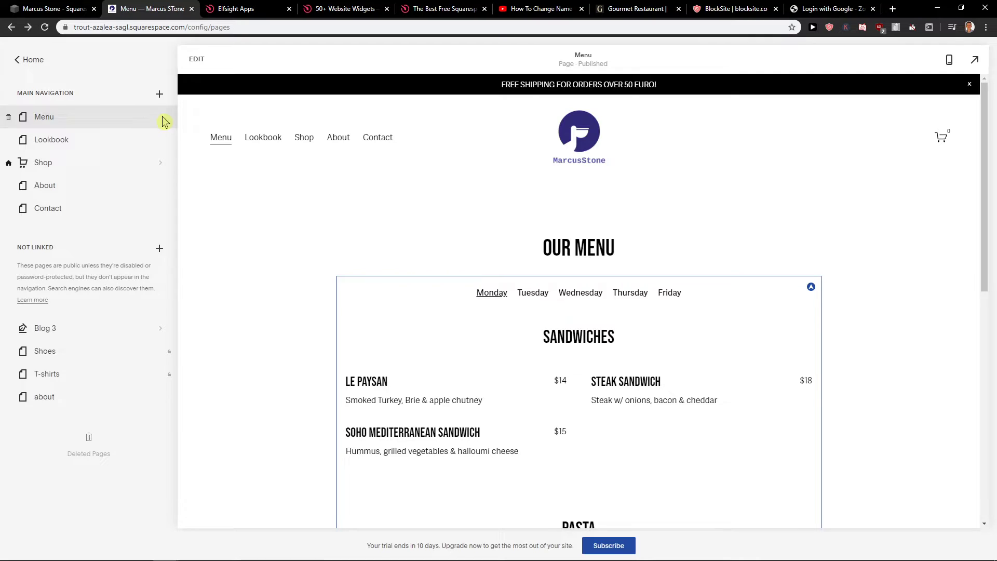
# Step: Duplicate the Menu page from its Page Settings, keeping the name 'Menu (Copy)'
pyautogui.click(162, 117)
pyautogui.scroll(-2, 529, 318)
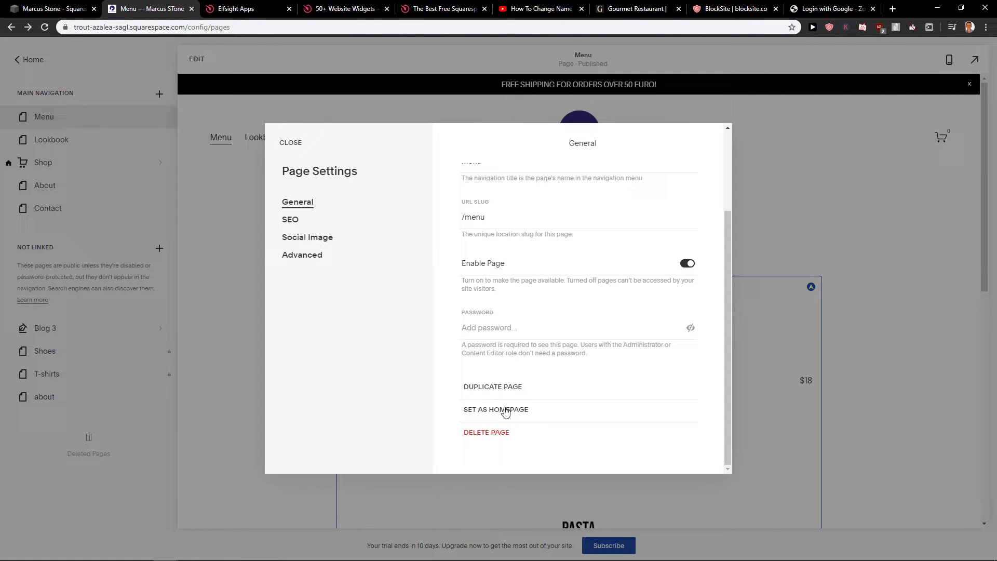
pyautogui.click(304, 255)
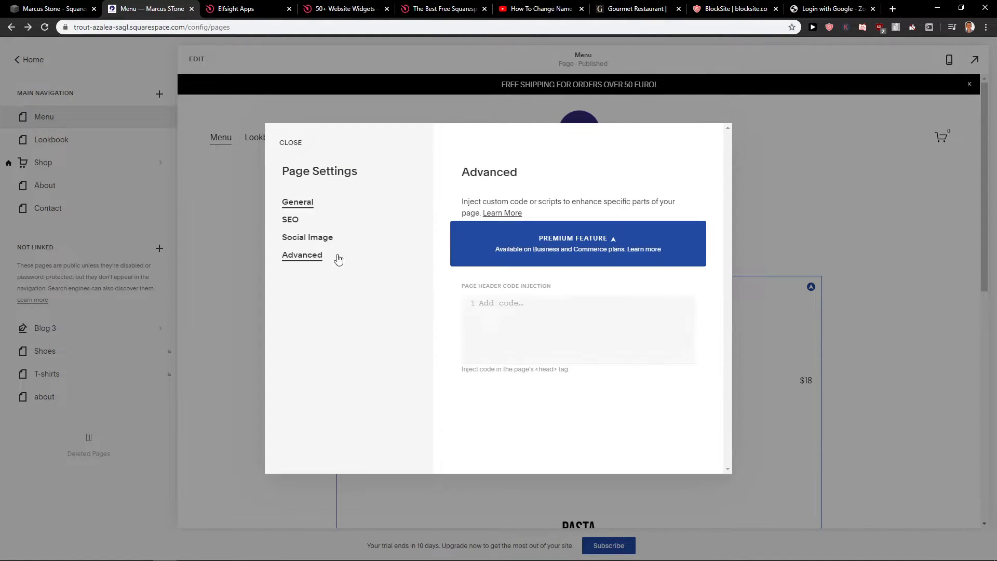
pyautogui.click(313, 201)
pyautogui.scroll(-3, 519, 392)
pyautogui.click(504, 387)
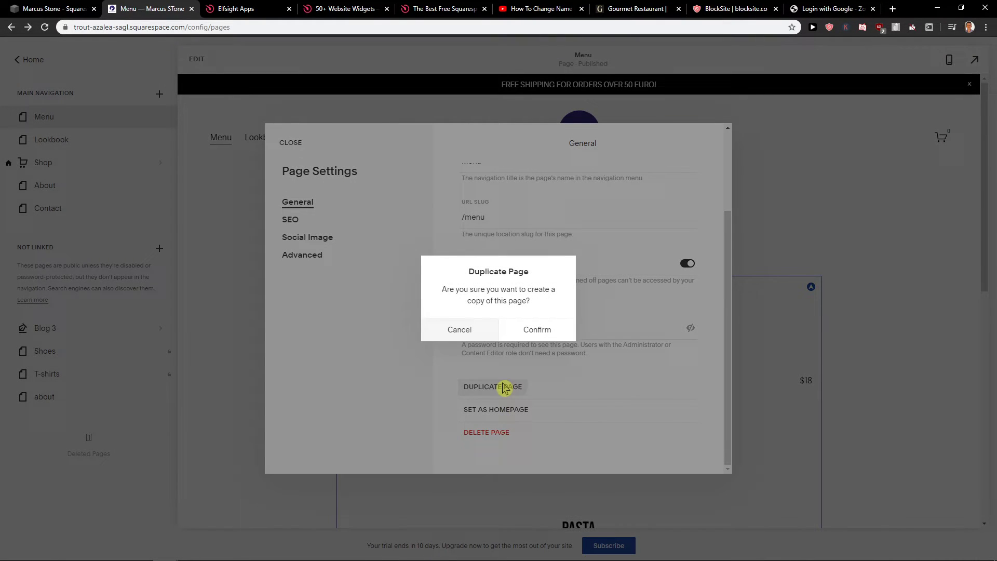
pyautogui.click(531, 338)
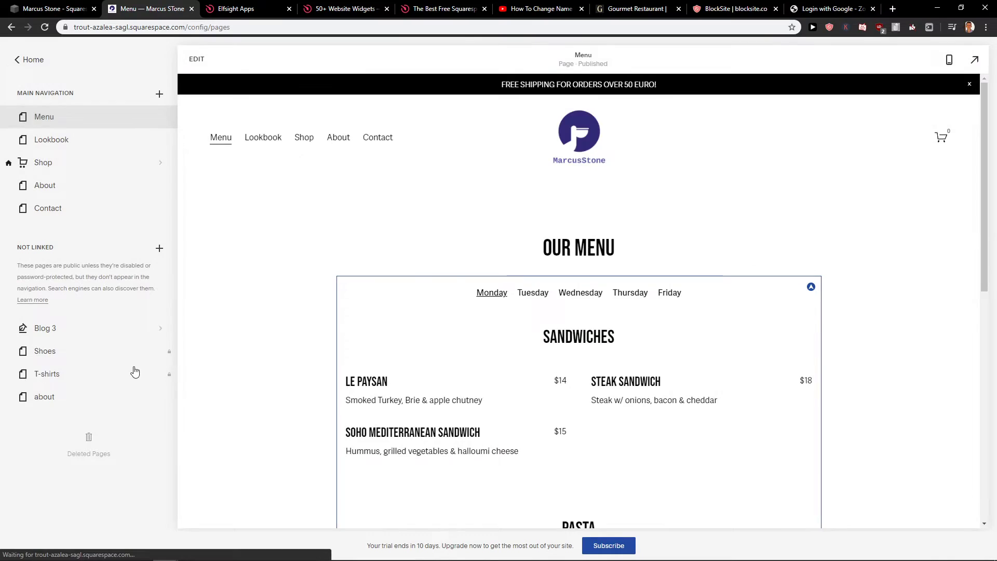
pyautogui.click(112, 508)
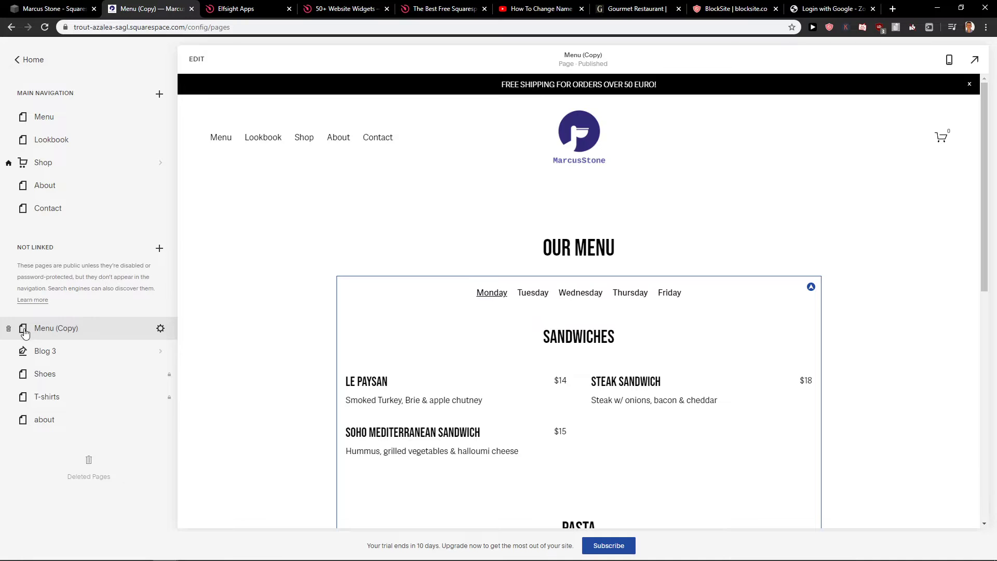
# Step: Look over the Menu (Copy) page's settings, then go back to its preview
pyautogui.click(147, 354)
pyautogui.scroll(-1, 436, 376)
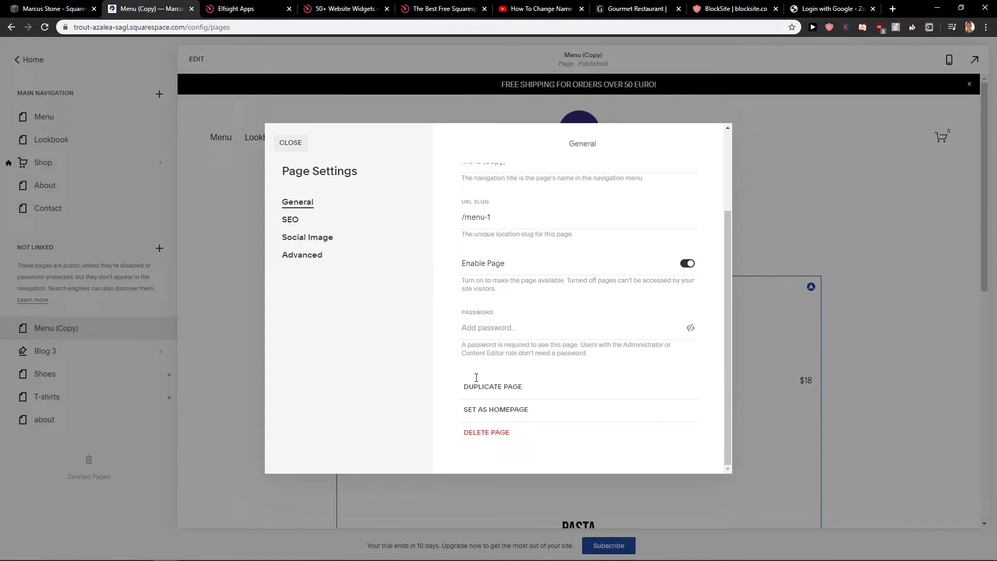
pyautogui.scroll(1, 445, 379)
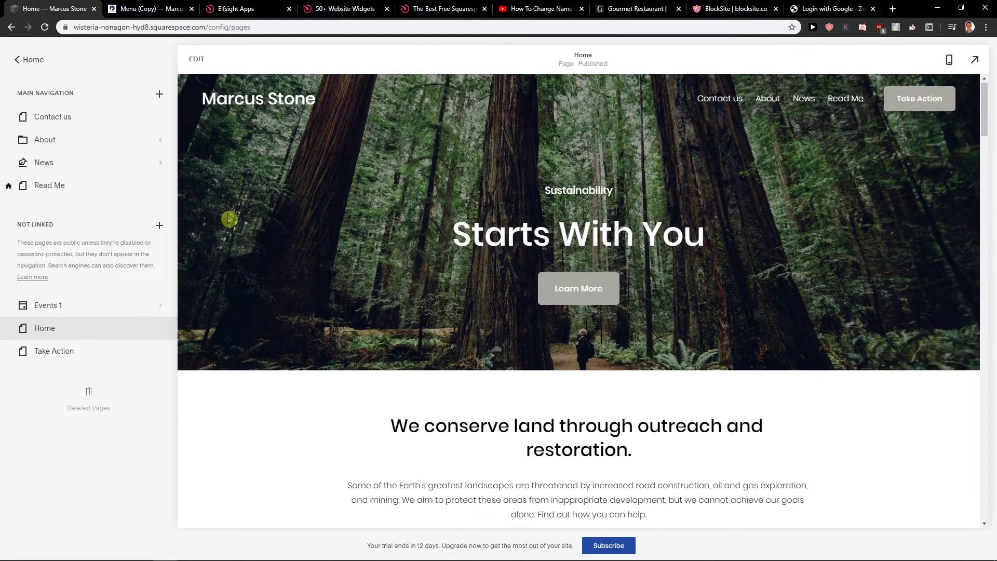
pyautogui.click(150, 9)
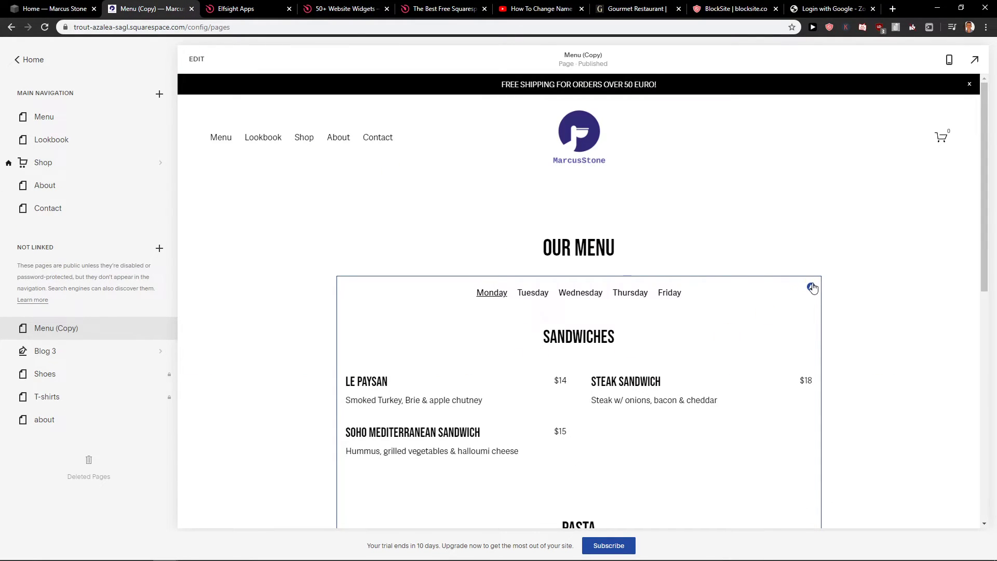
pyautogui.scroll(-4, 831, 327)
# Step: Edit the Menu (Copy) menu block and copy all of its menu text
pyautogui.click(800, 326)
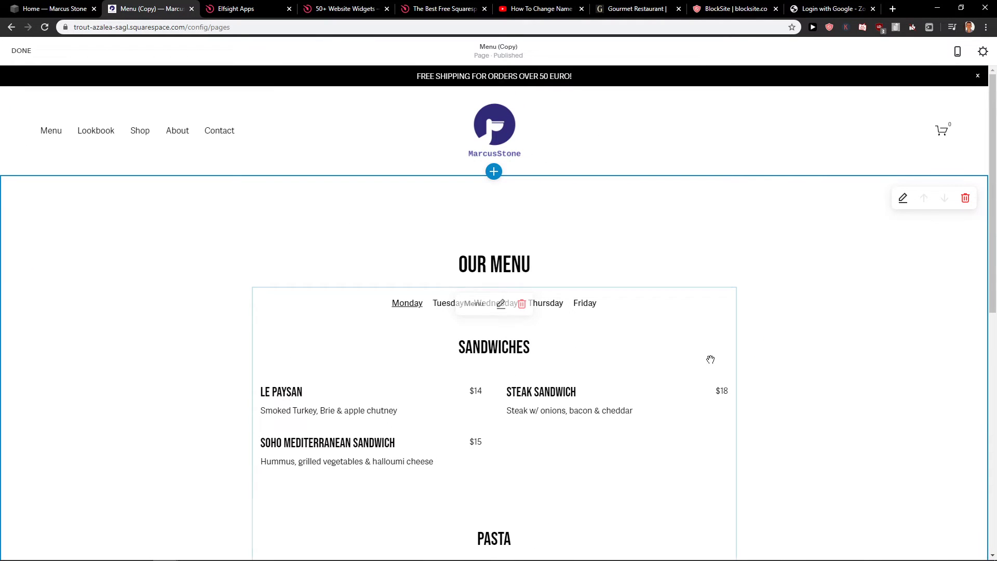
pyautogui.click(501, 304)
pyautogui.scroll(-2, 838, 447)
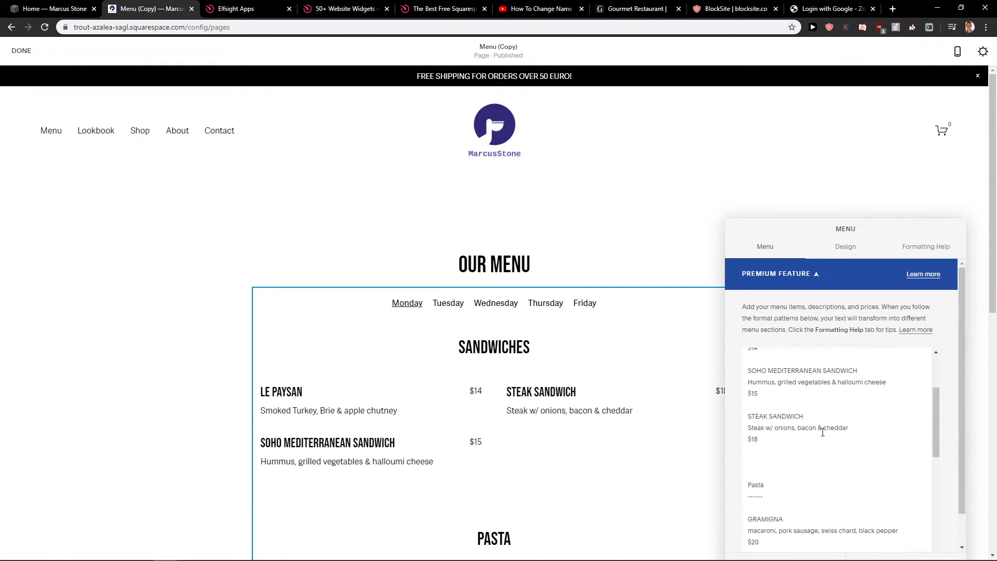
pyautogui.scroll(1, 824, 430)
pyautogui.hotkey('ctrl', 'a')
pyautogui.click(52, 9)
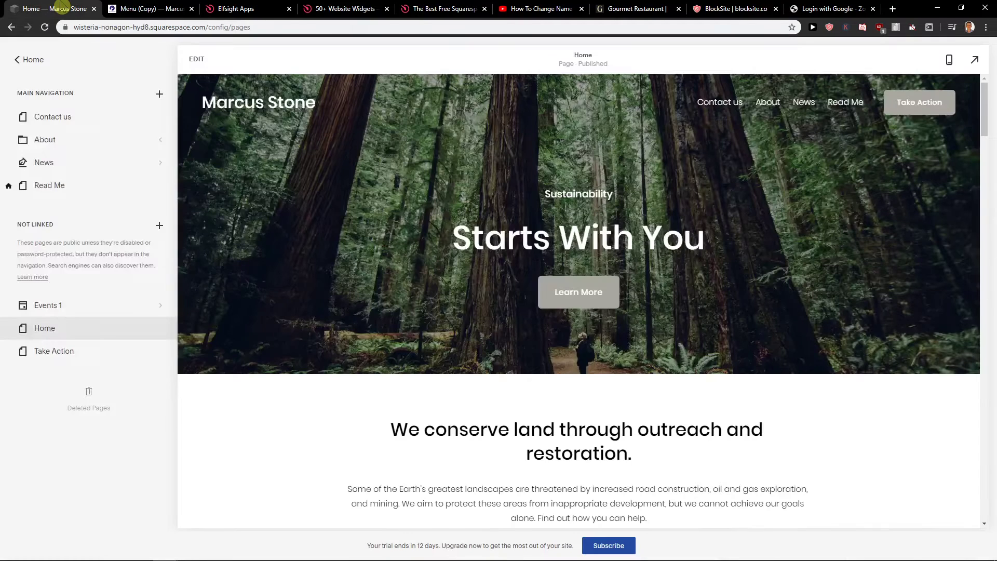
# Step: Edit the forest Home page, add a block below the conservation text, and search 'menu'
pyautogui.scroll(-3, 319, 329)
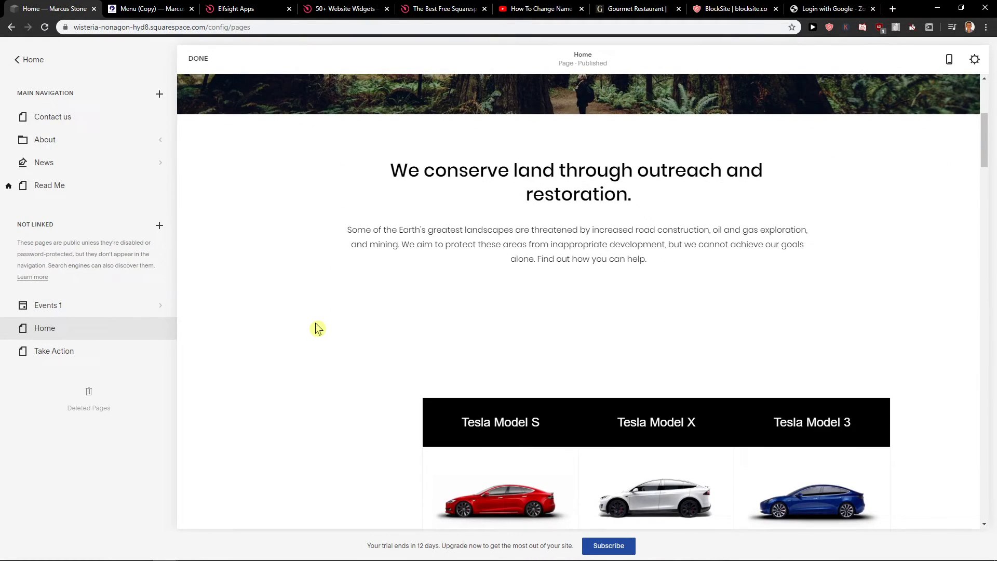
pyautogui.click(318, 329)
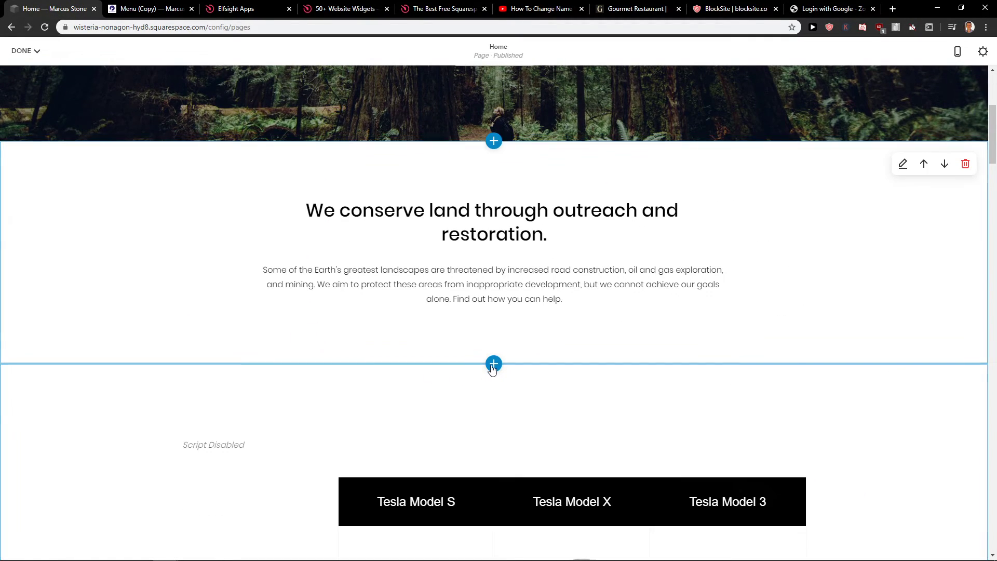
pyautogui.click(175, 429)
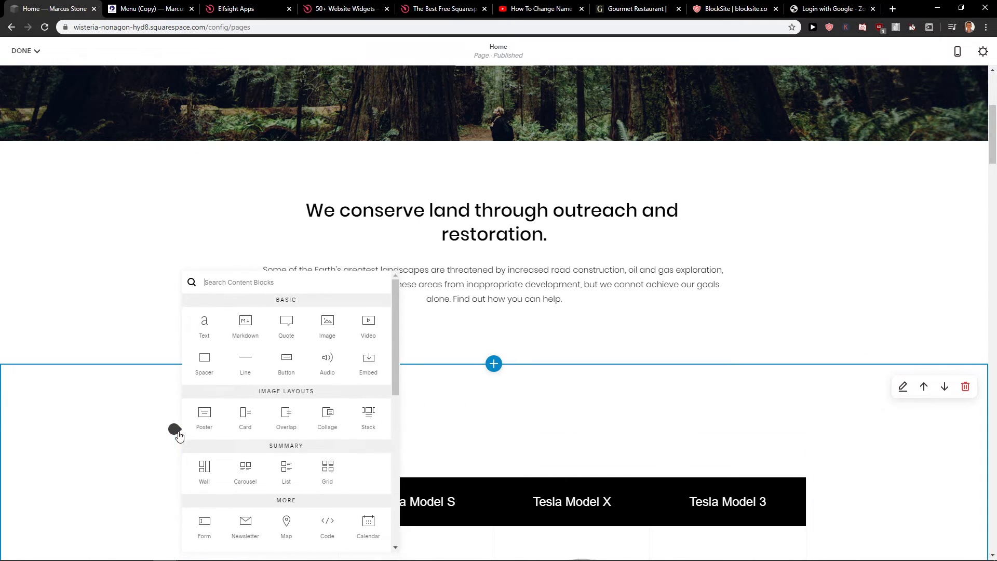
pyautogui.scroll(-10, 267, 359)
pyautogui.scroll(10, 247, 295)
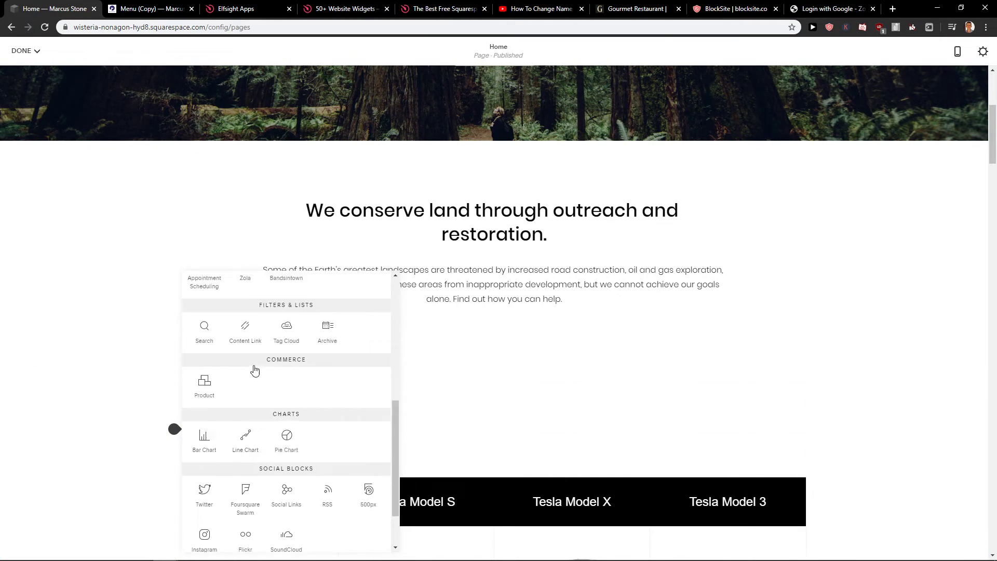
pyautogui.write('menu')
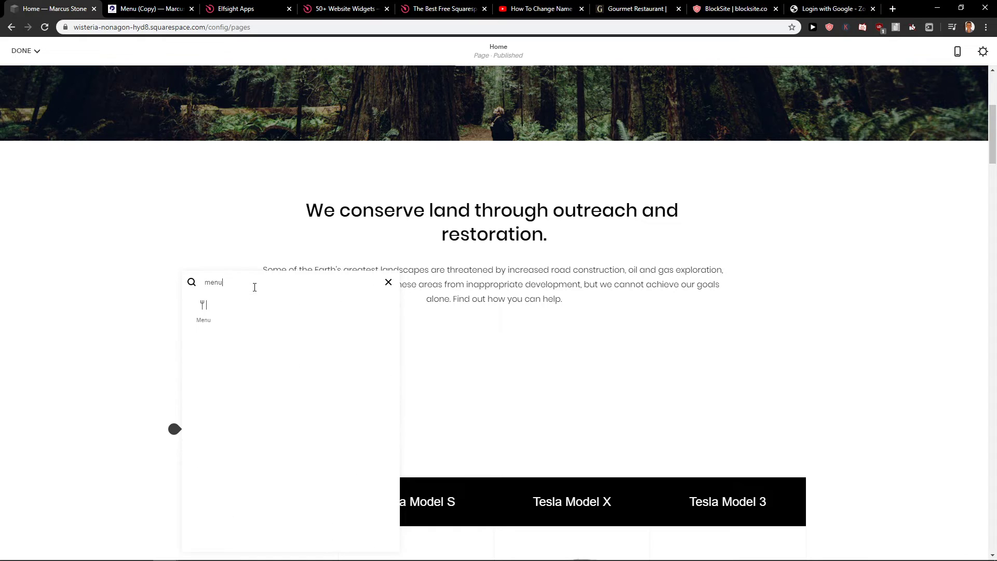
# Step: Insert a Menu block and replace its placeholder text with the copied Monday–Friday menu
pyautogui.click(216, 312)
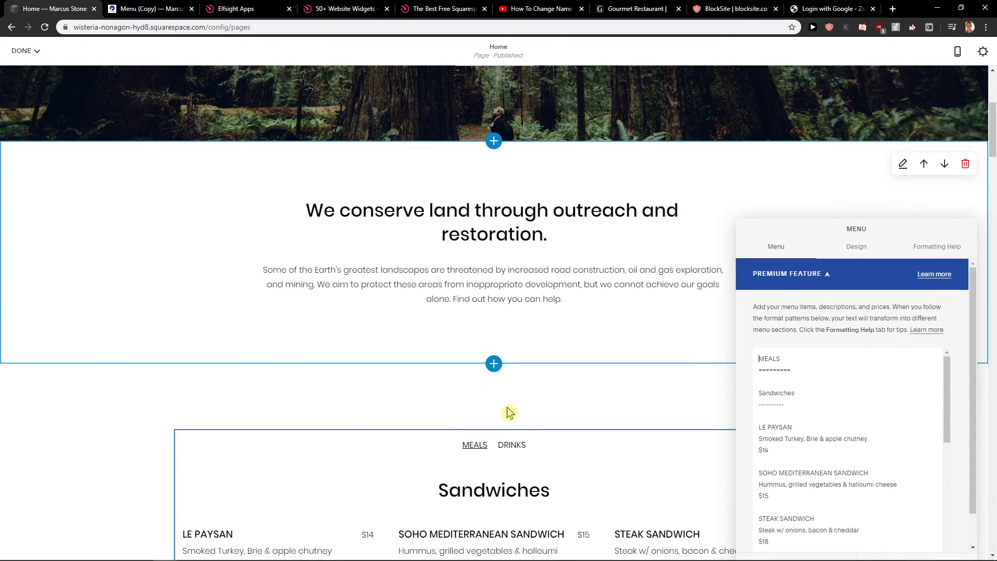
pyautogui.scroll(-6, 508, 412)
pyautogui.click(761, 363)
pyautogui.hotkey('ctrl', 'a')
pyautogui.press('BackSpace')
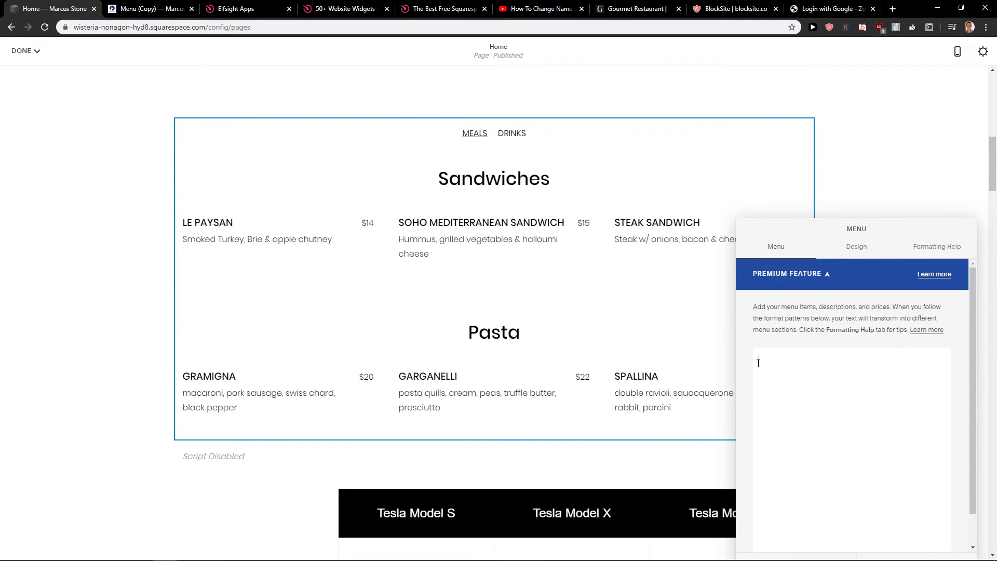
pyautogui.hotkey('ctrl', 'v')
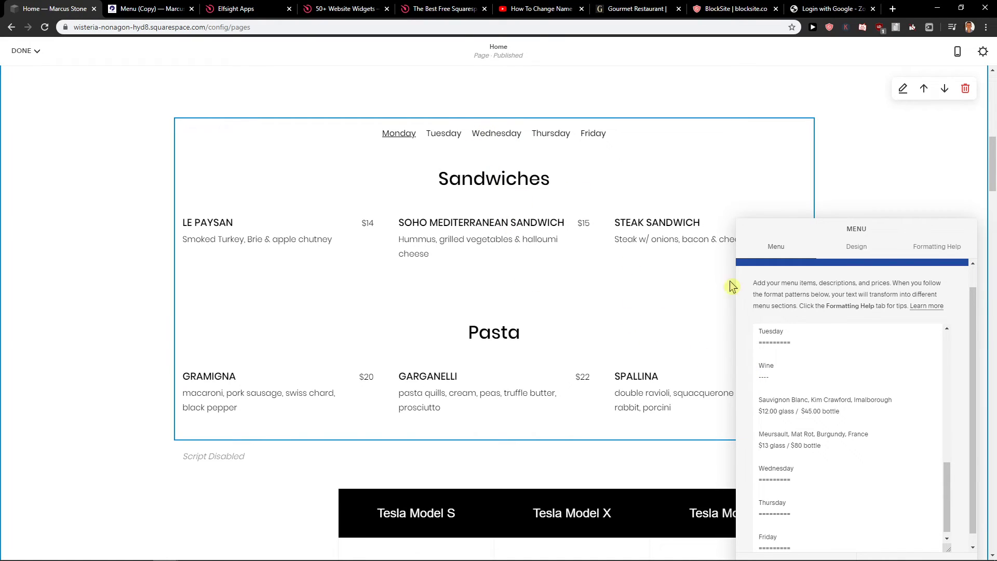
# Step: Review the pasted Sandwiches and Pasta sections and clear the text selection
pyautogui.scroll(-1, 849, 432)
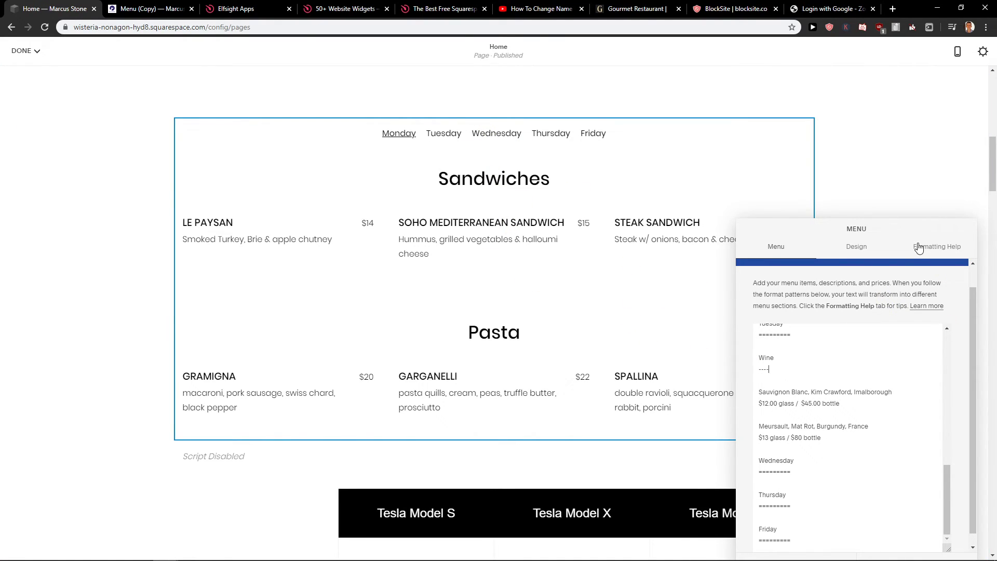
pyautogui.scroll(3, 870, 501)
pyautogui.moveTo(871, 500); pyautogui.dragTo(630, 307)
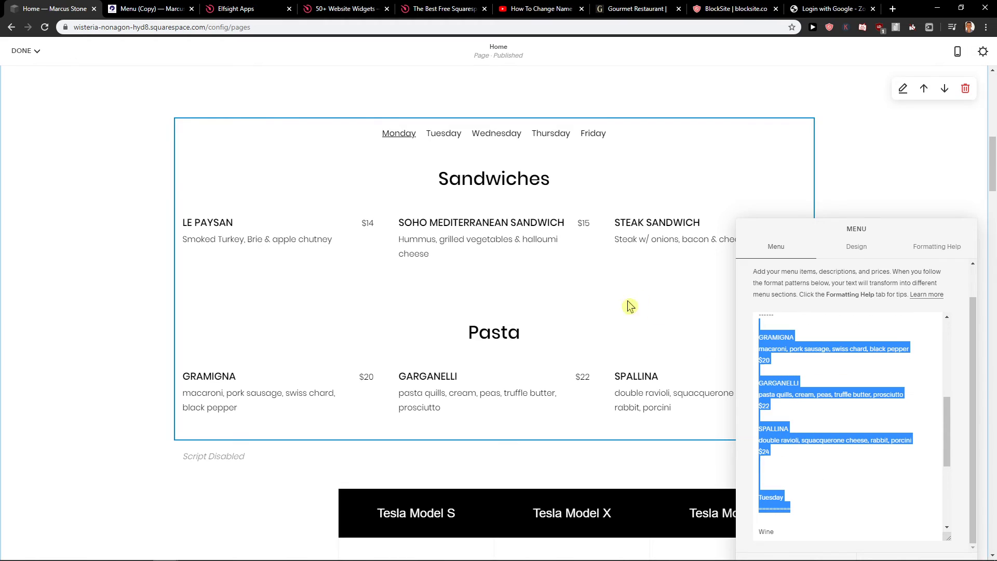
pyautogui.click(816, 365)
pyautogui.scroll(4, 815, 365)
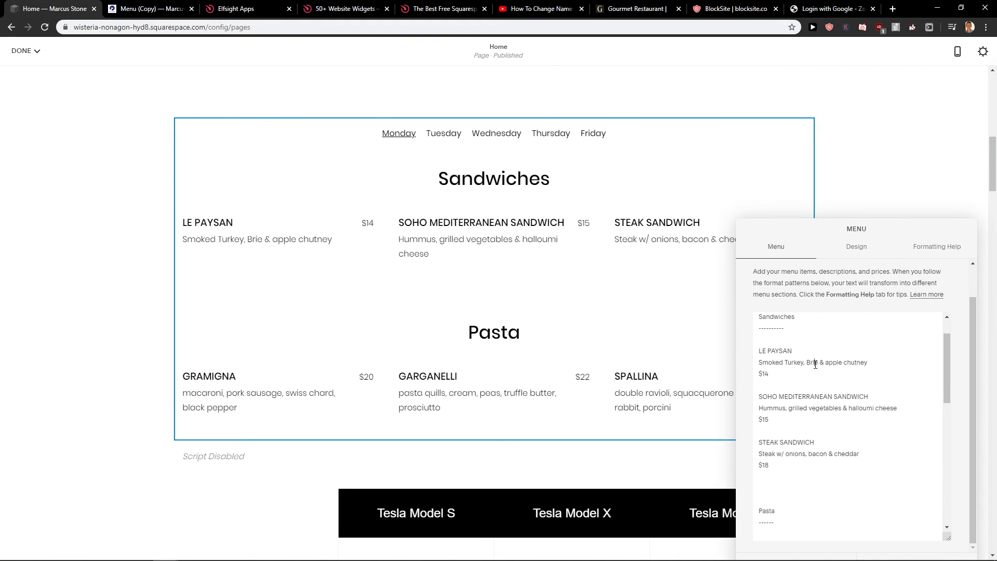
pyautogui.scroll(2, 816, 365)
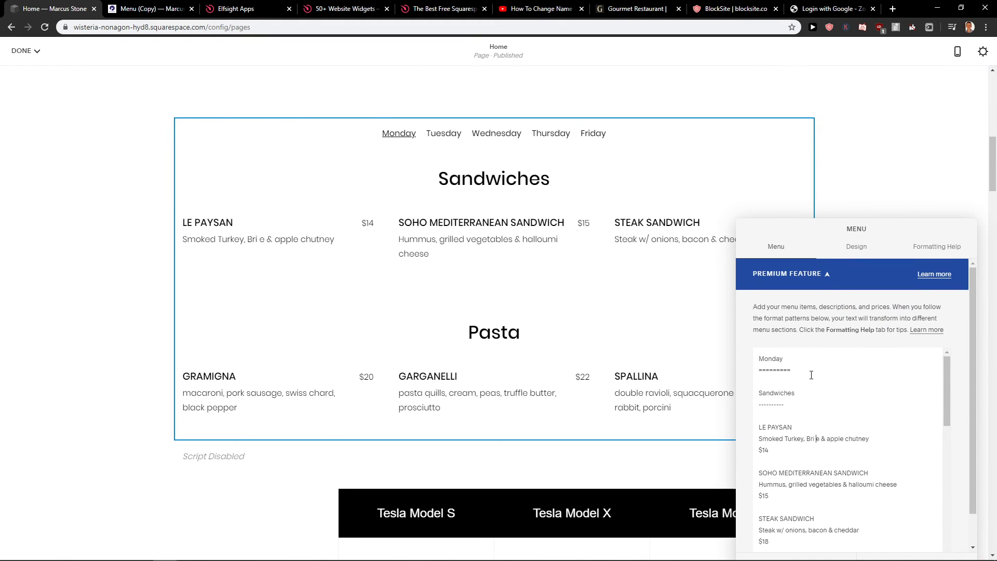